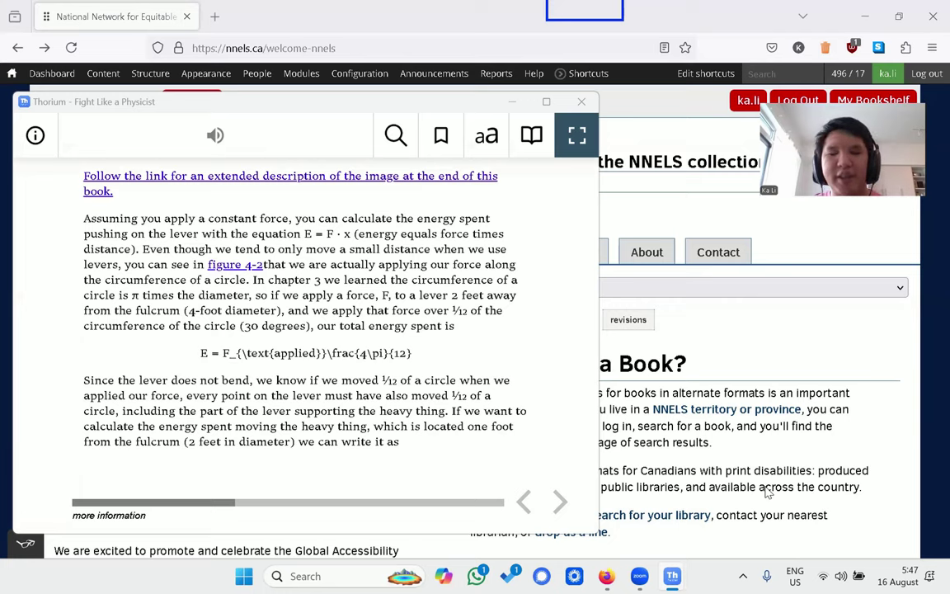
Search the NNELS collection for 'fight'.
key(alt+Tab)
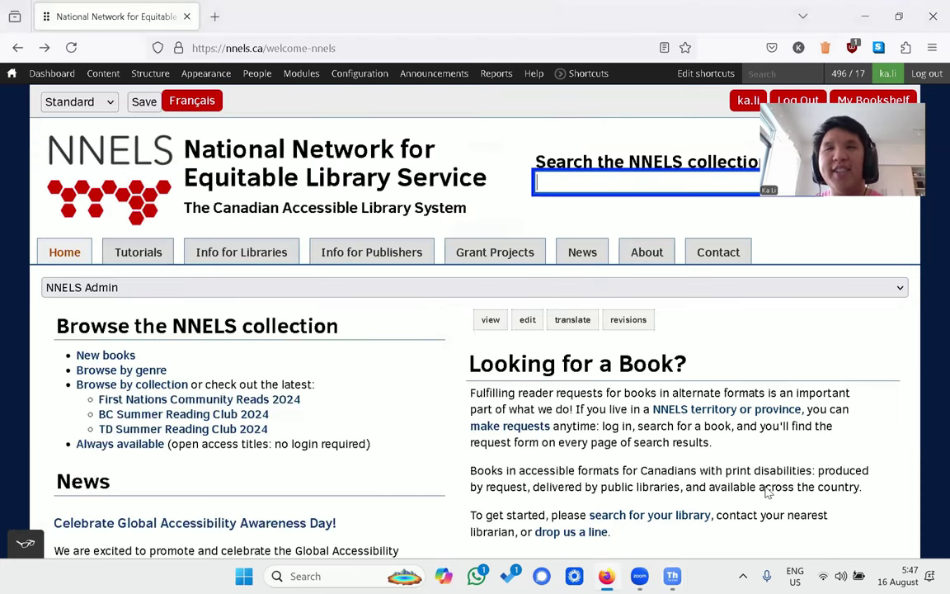
text(fight)
key(Return)
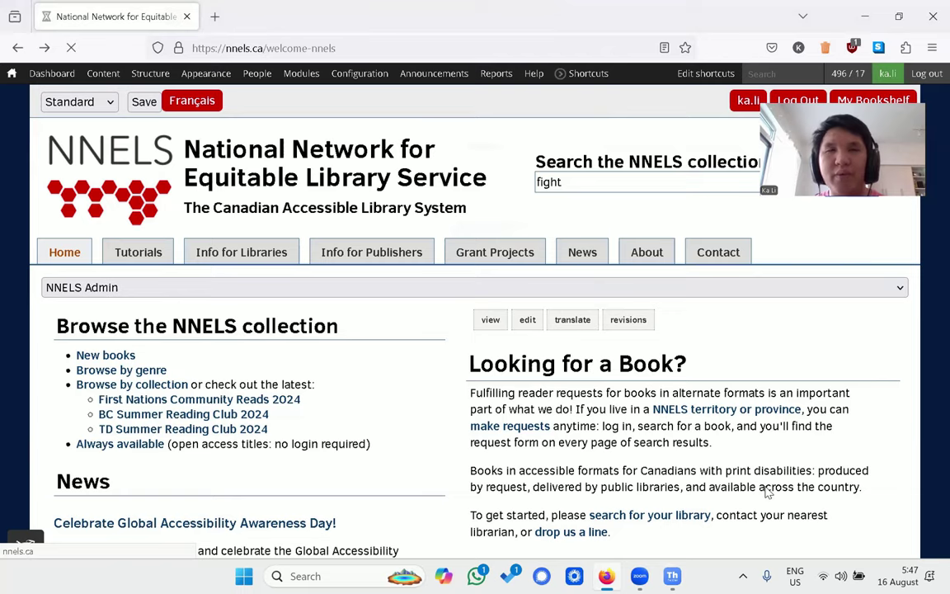
scroll(767, 492, down, 8)
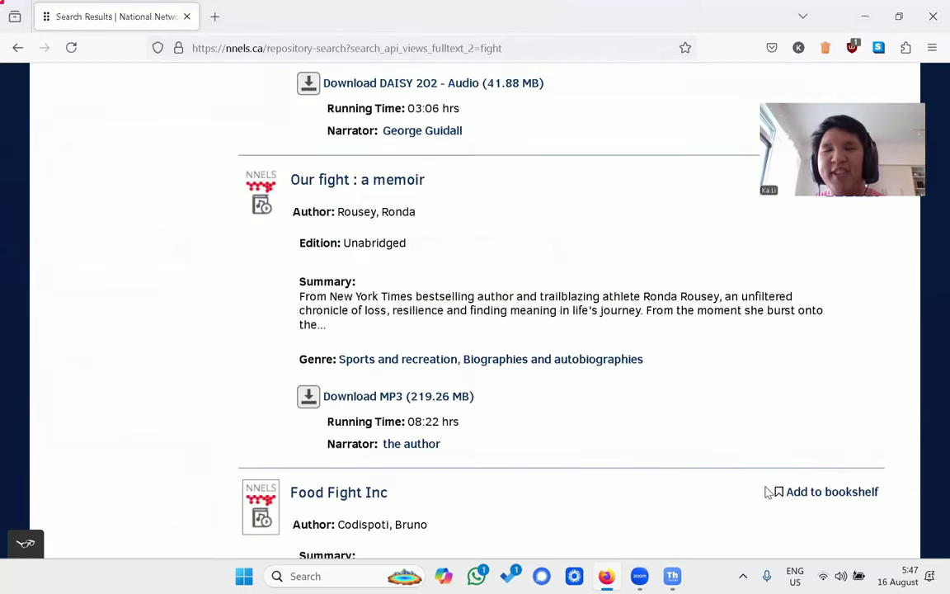
Read through the first results back up to the '2349 items found' count.
key(Tab)
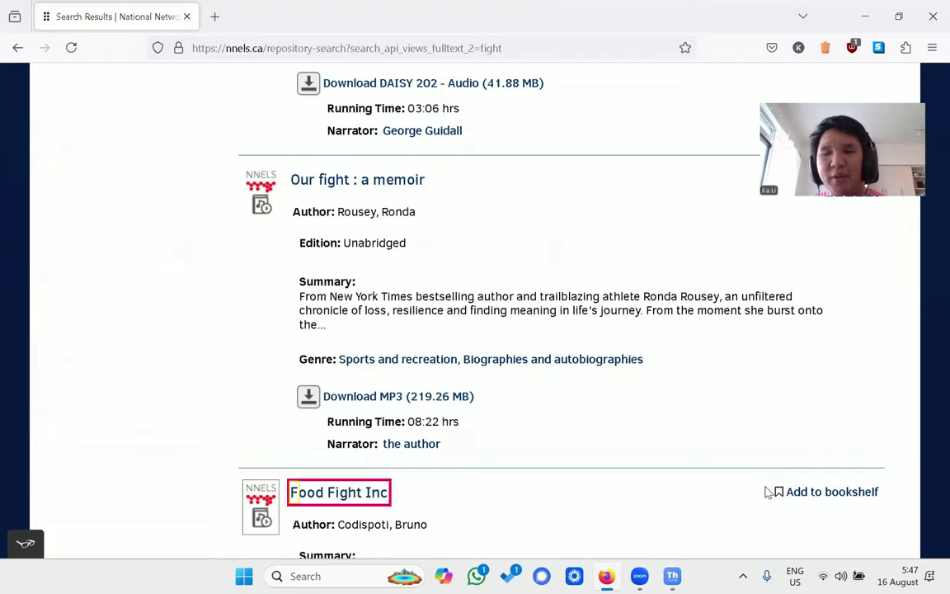
key(shift+Tab)
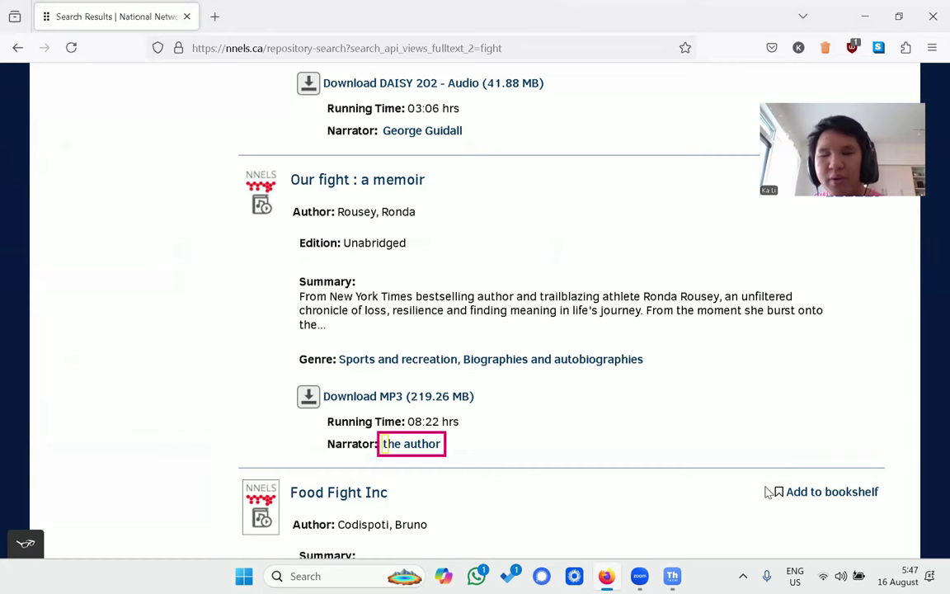
key(Home)
key(shift+h)
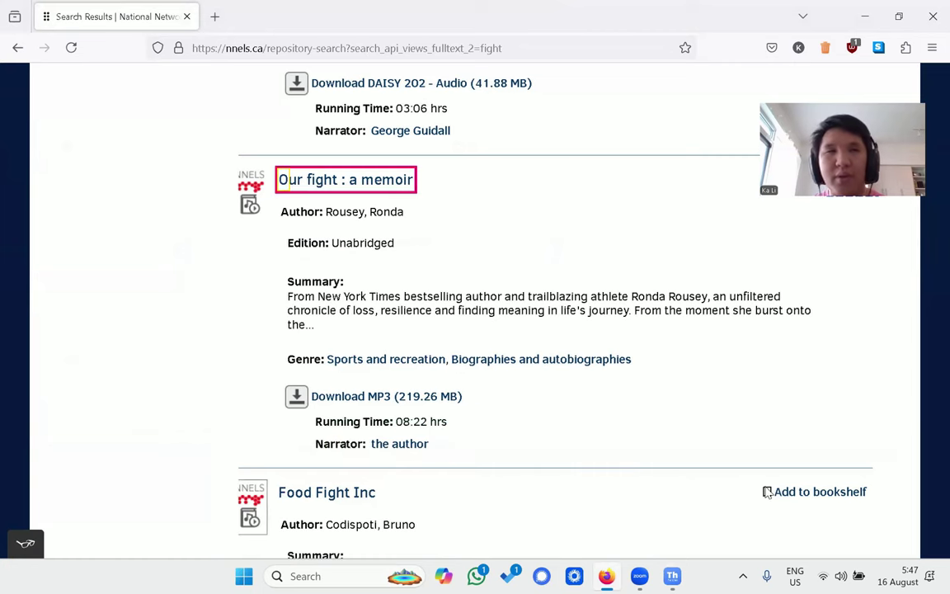
key(shift+h)
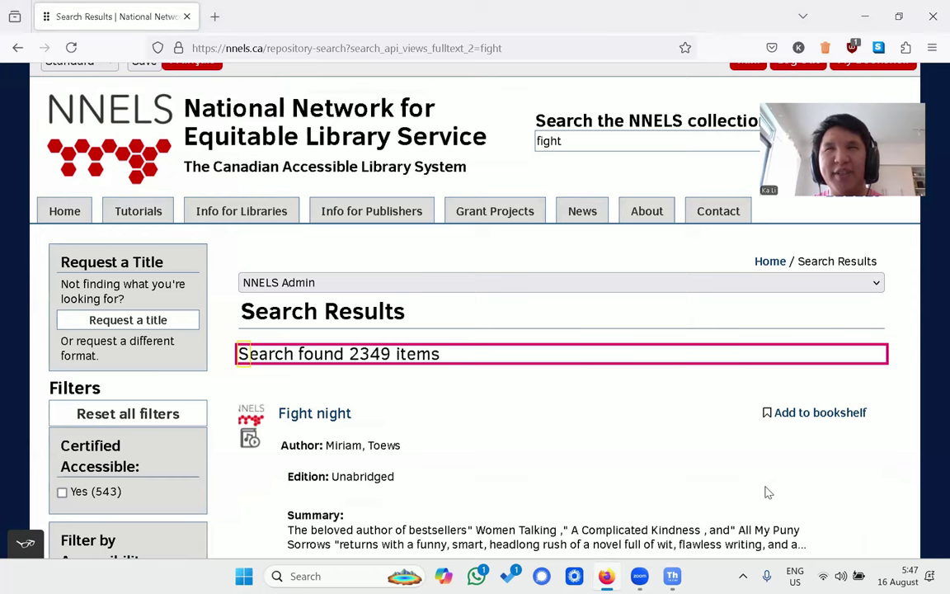
Apply the Described math accessibility filter to leave 'Fight like a physicist' as the only result.
key(Tab)
key(Tab)
key(Tab)
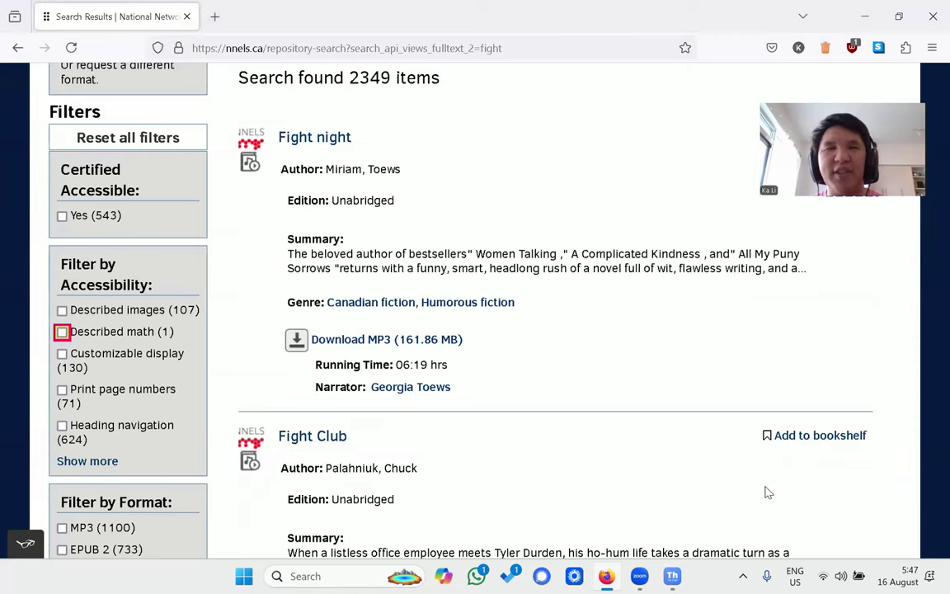
key(space)
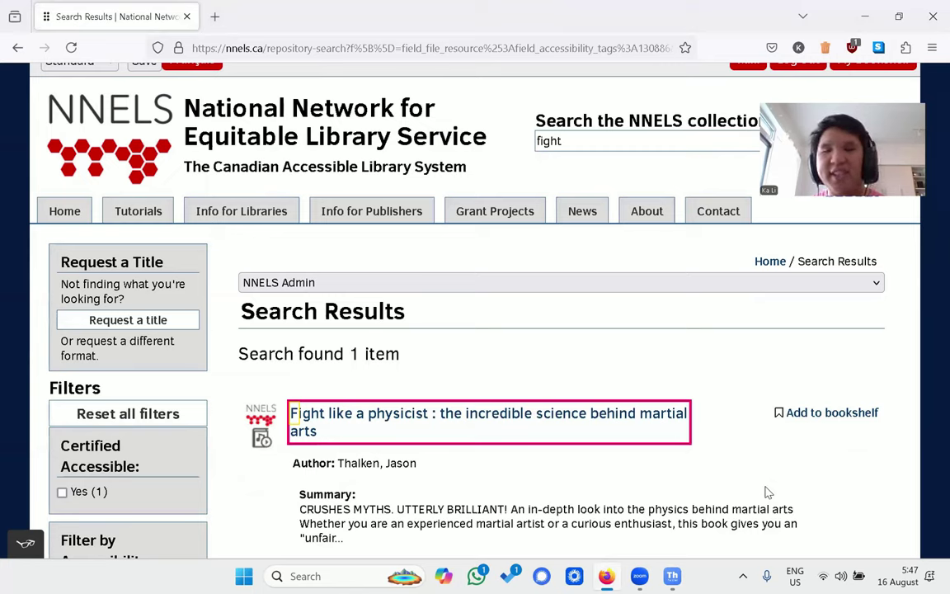
Open the 'Fight like a physicist' item page and reach its DOC download under Available Formats.
key(Return)
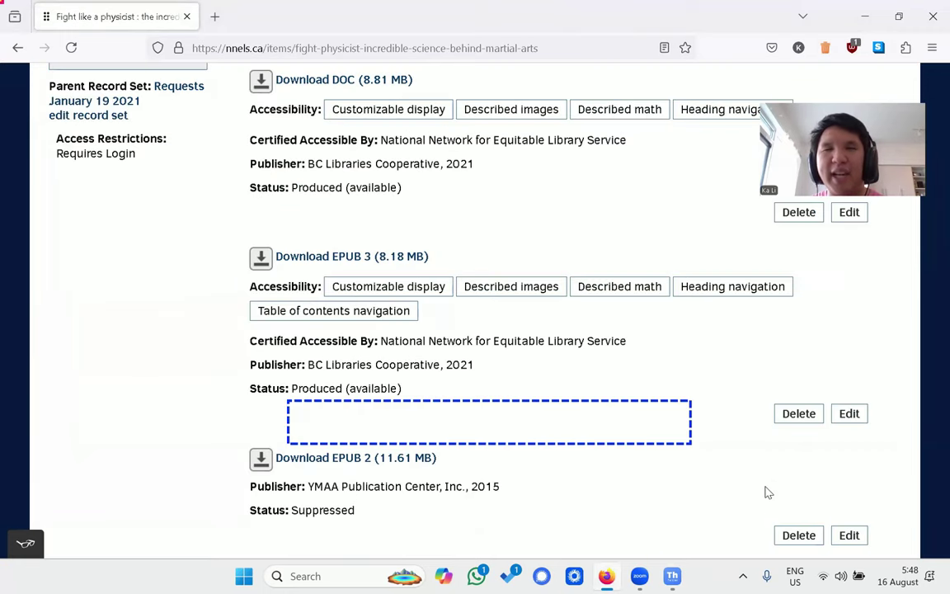
key(h)
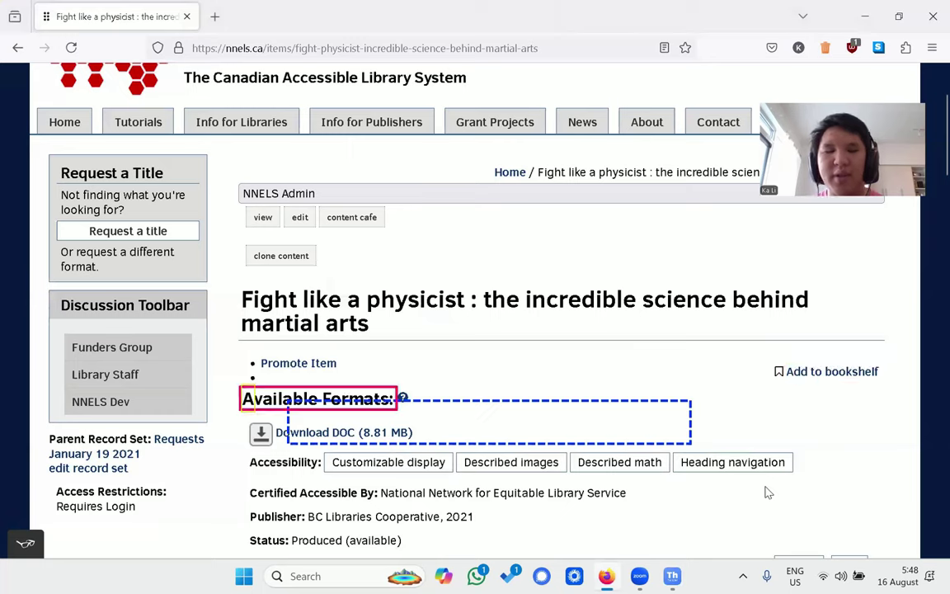
key(Tab)
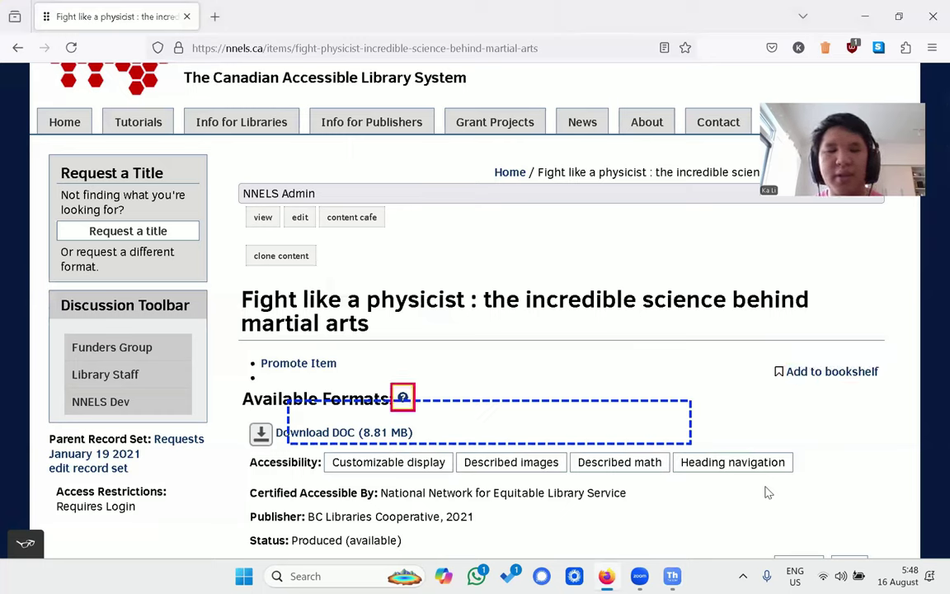
key(Tab)
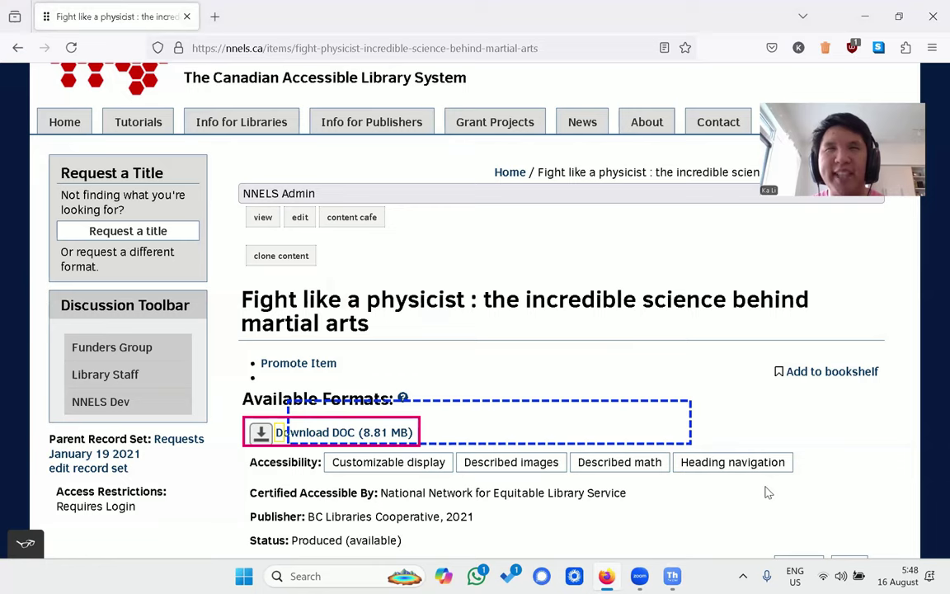
Read the DOC format's accessibility features and status line.
key(Tab)
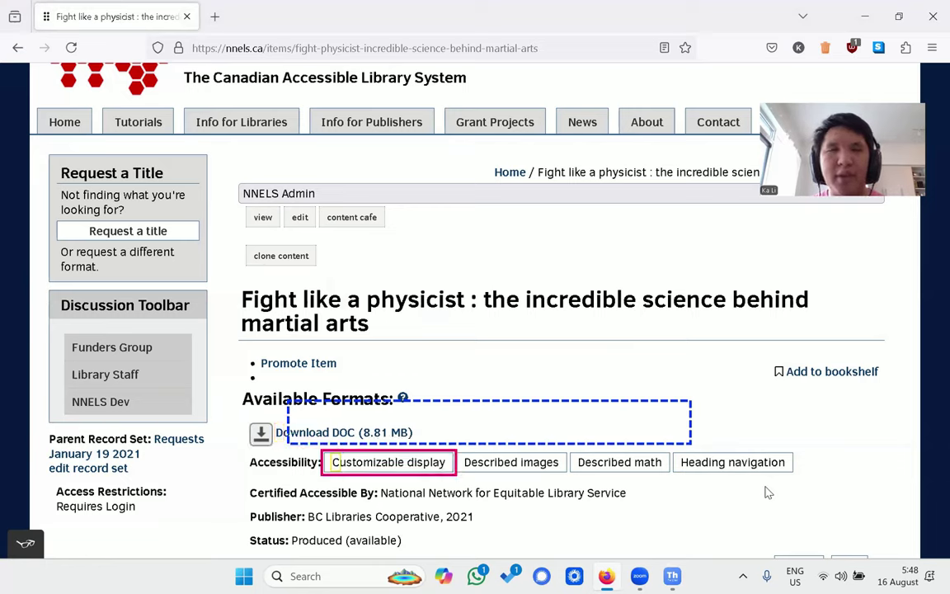
key(Tab)
key(Tab)
key(Tab)
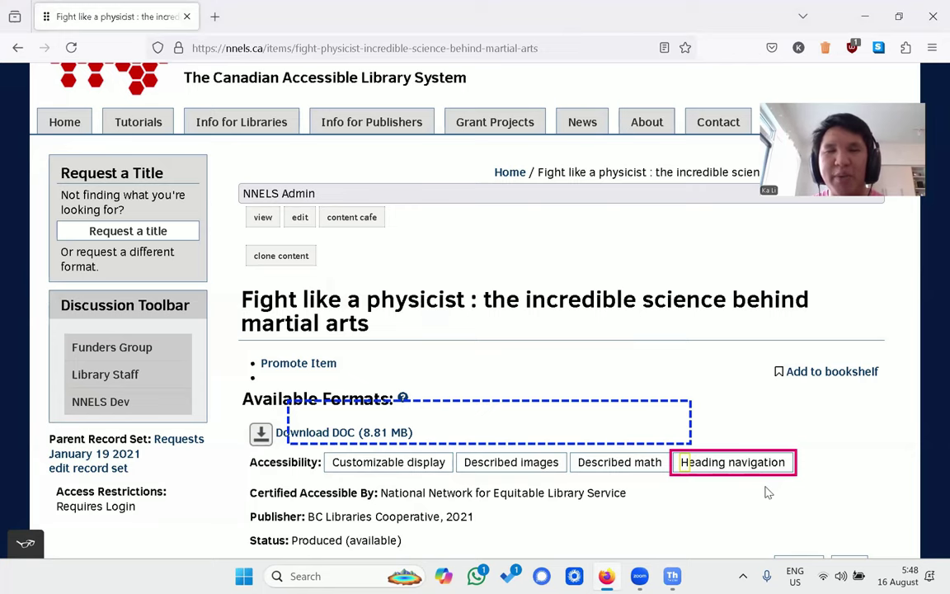
key(Down)
key(Down)
key(Down)
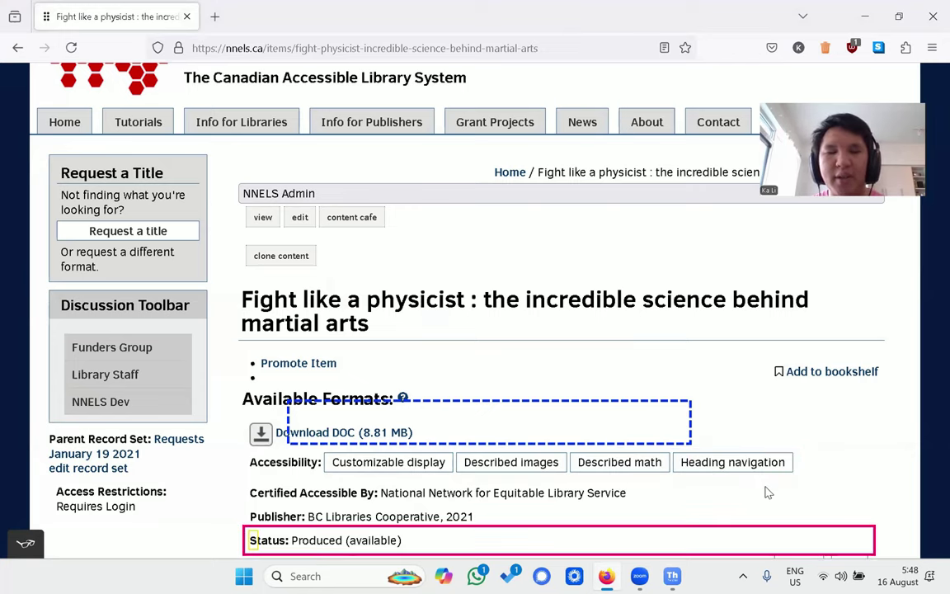
key(Down)
key(Down)
key(Down)
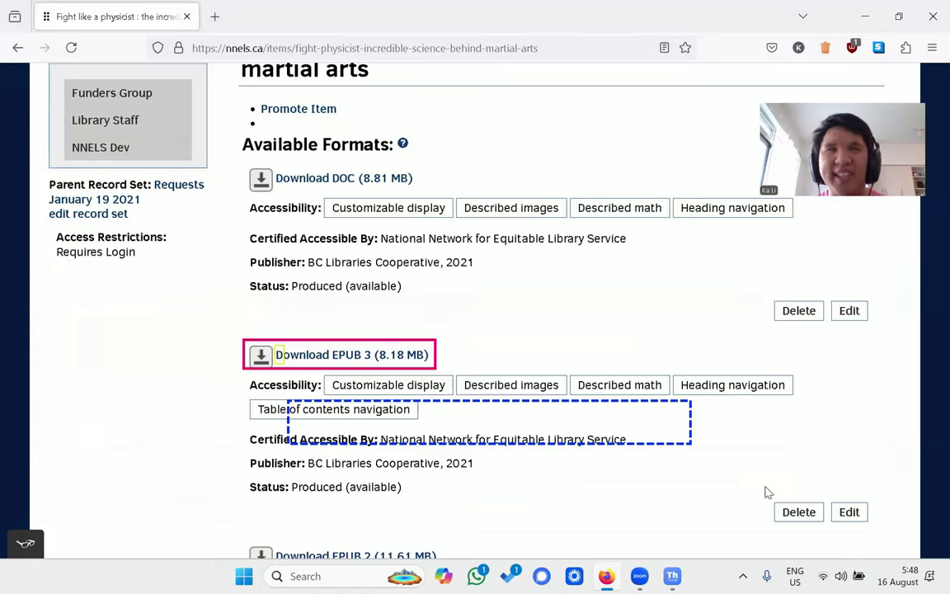
Read the EPUB 3 accessibility features, including Customizable display, then return to Thorium Reader.
key(Down)
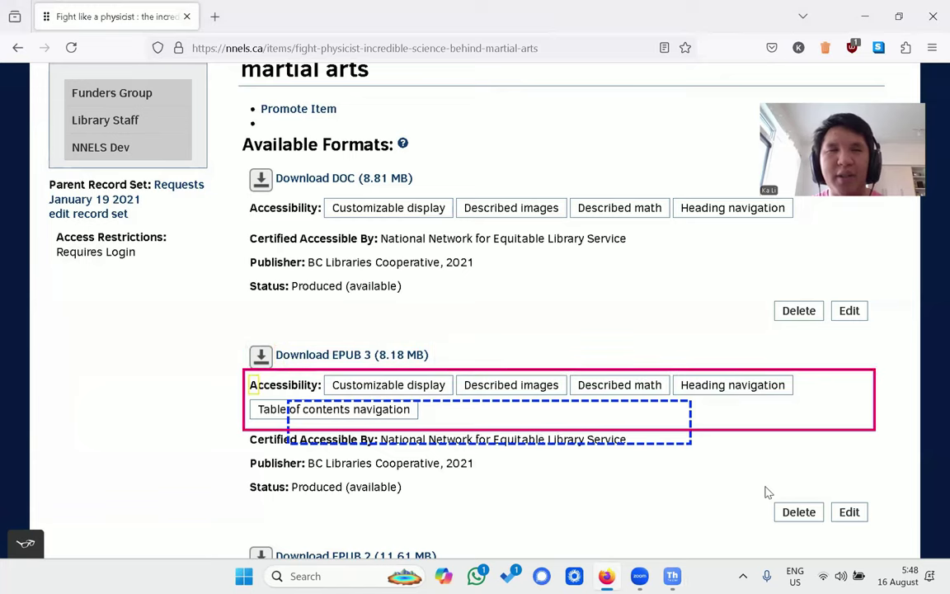
key(Down)
key(Down)
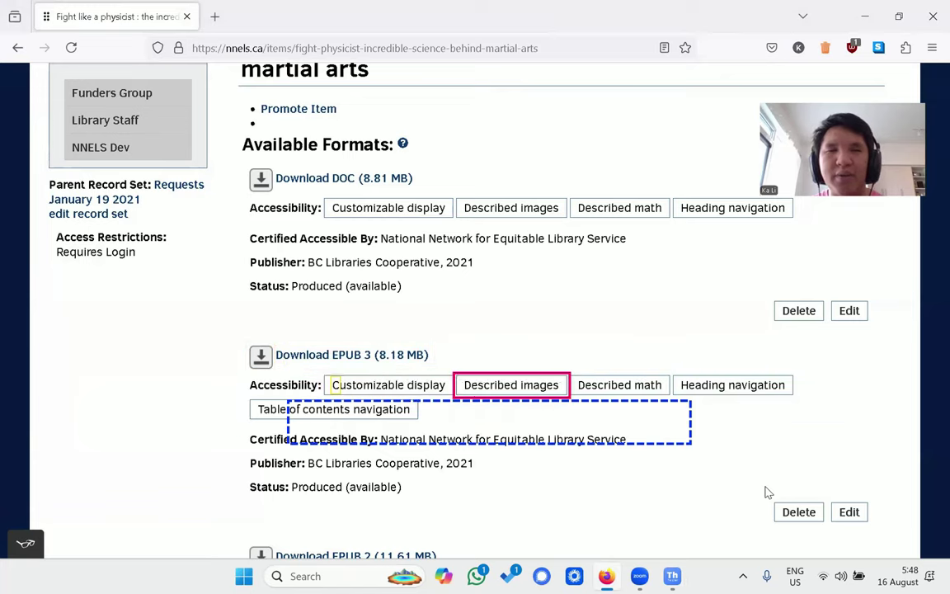
key(Down)
key(Down)
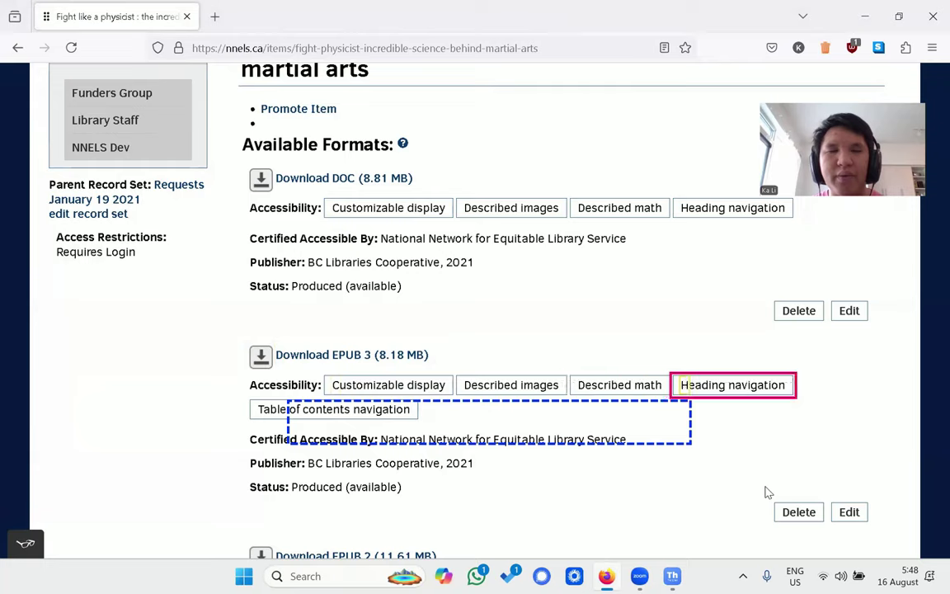
key(Down)
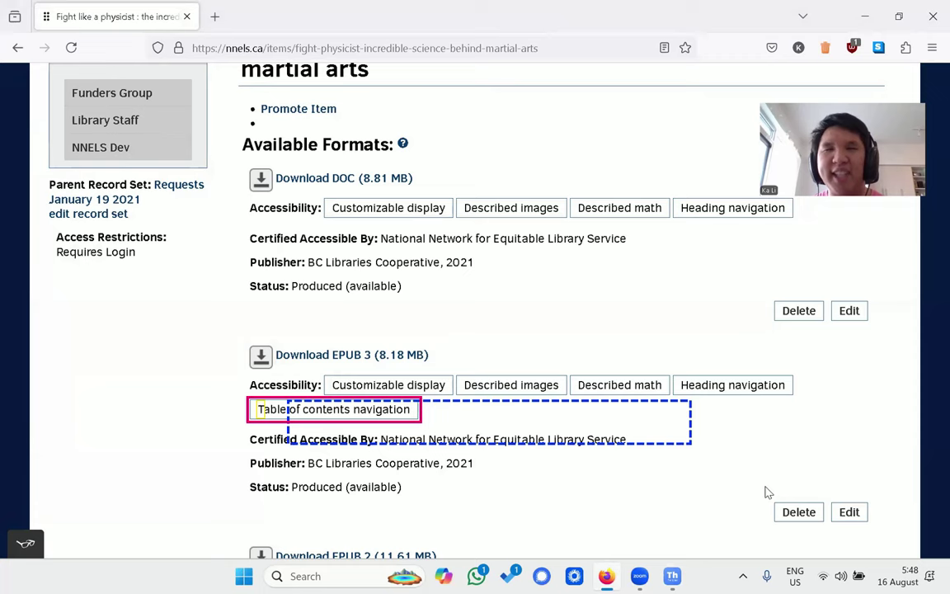
key(alt+Tab)
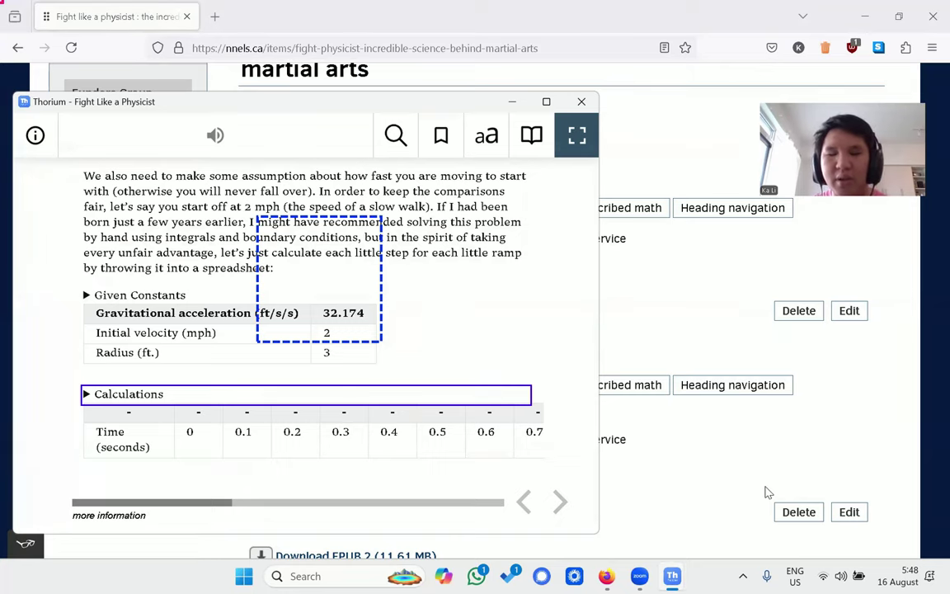
Turn to the next page, showing the lever energy equation.
key(Right)
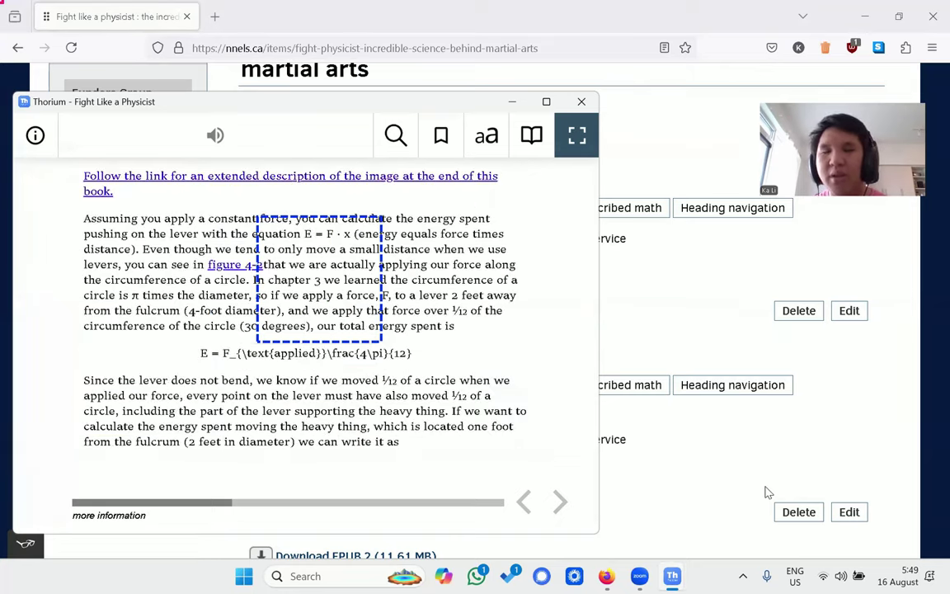